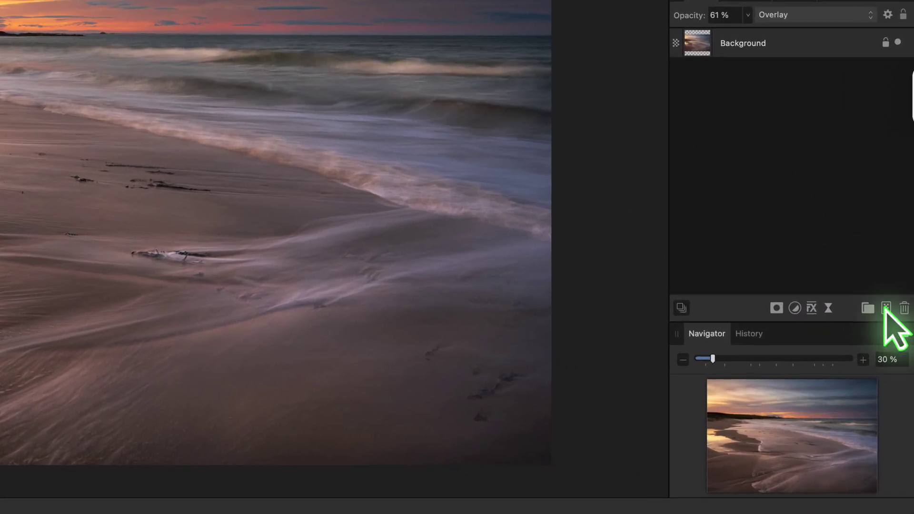
- Add a new pixel layer above the Background and apply an elliptical gradient fill to it
click(887, 318)
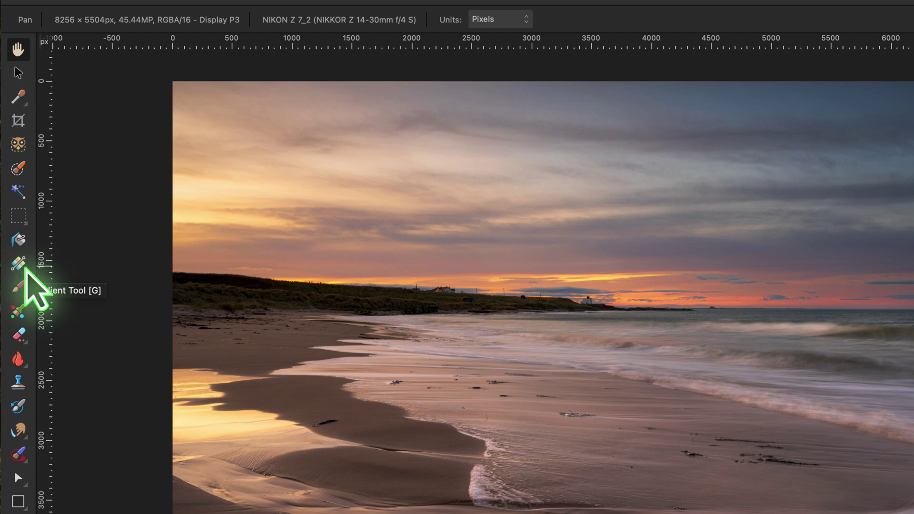
click(25, 268)
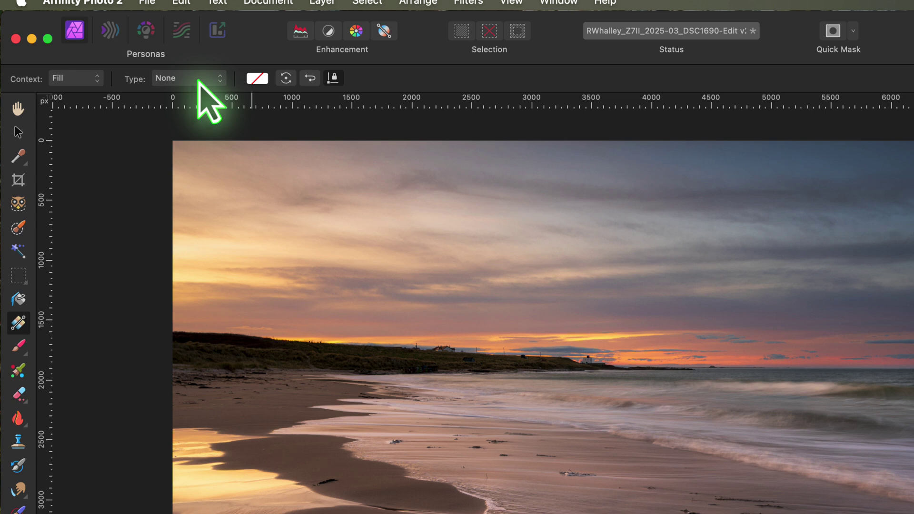
click(198, 22)
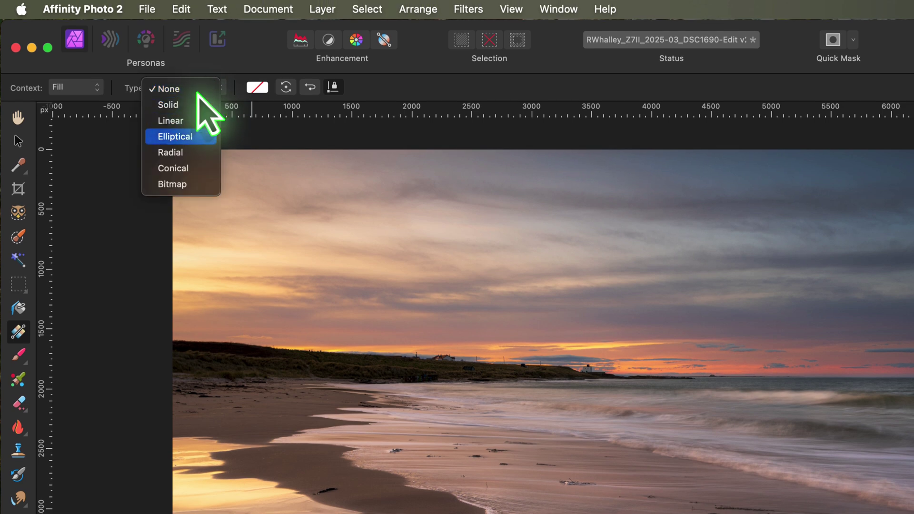
click(190, 138)
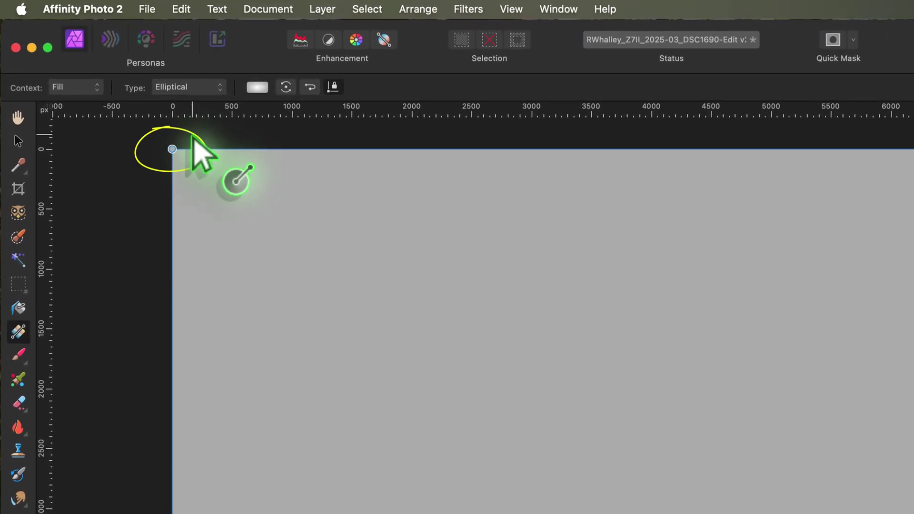
- Stretch the elliptical gradient out from the image corner and move its centre into the upper-left sky
drag(172, 149, 235, 268)
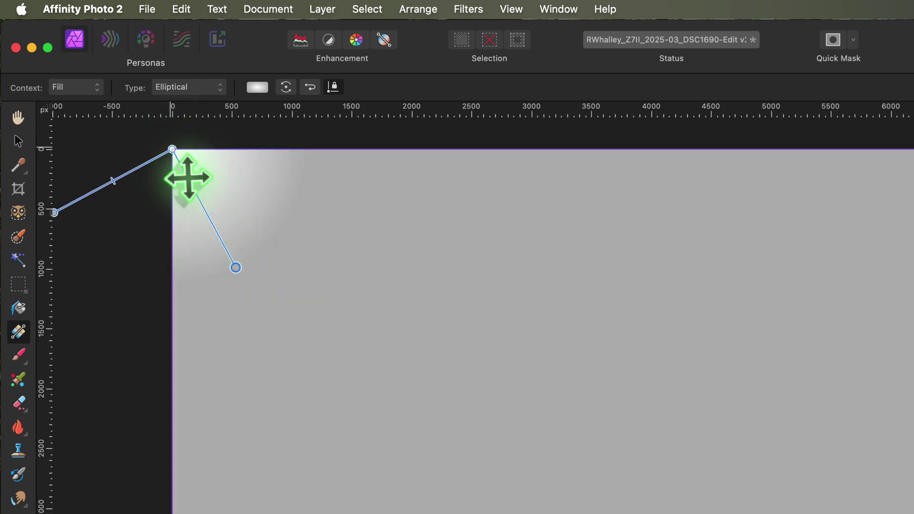
drag(173, 149, 271, 276)
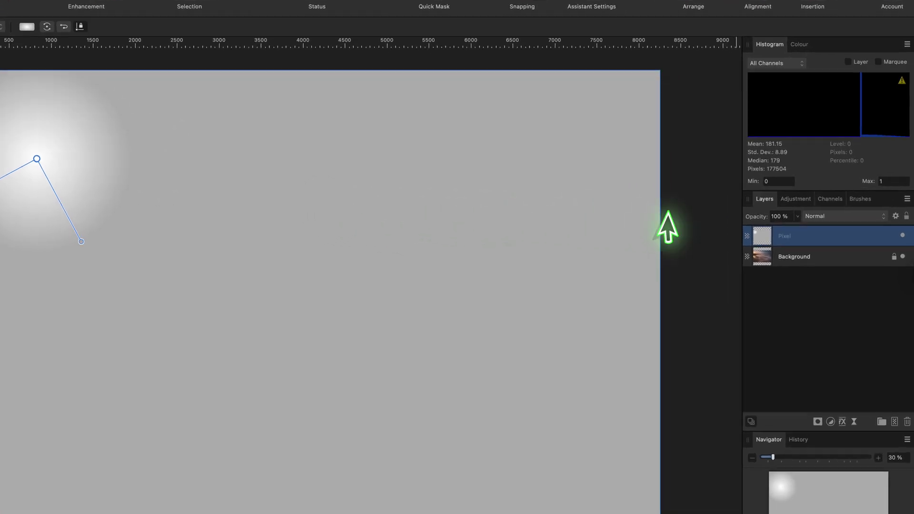
- Lower the gradient layer's opacity to 79 % so the photo shows through
click(814, 215)
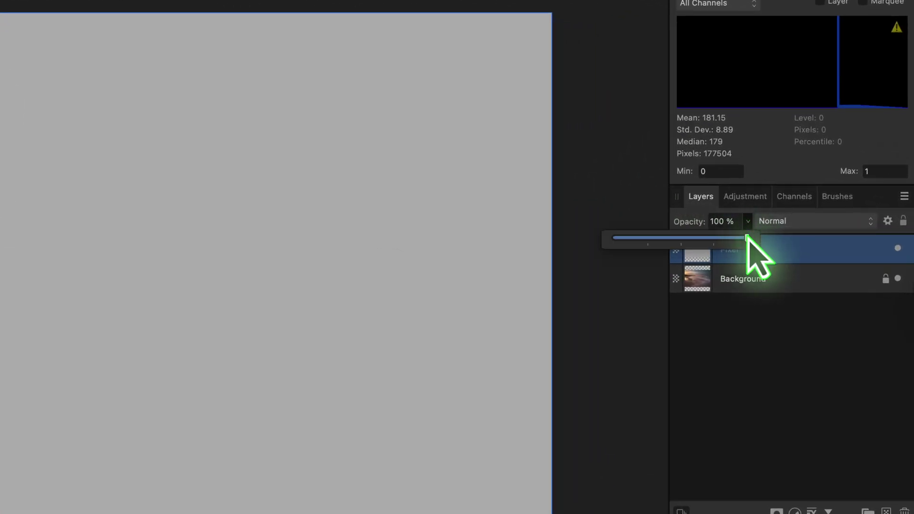
drag(746, 234, 721, 237)
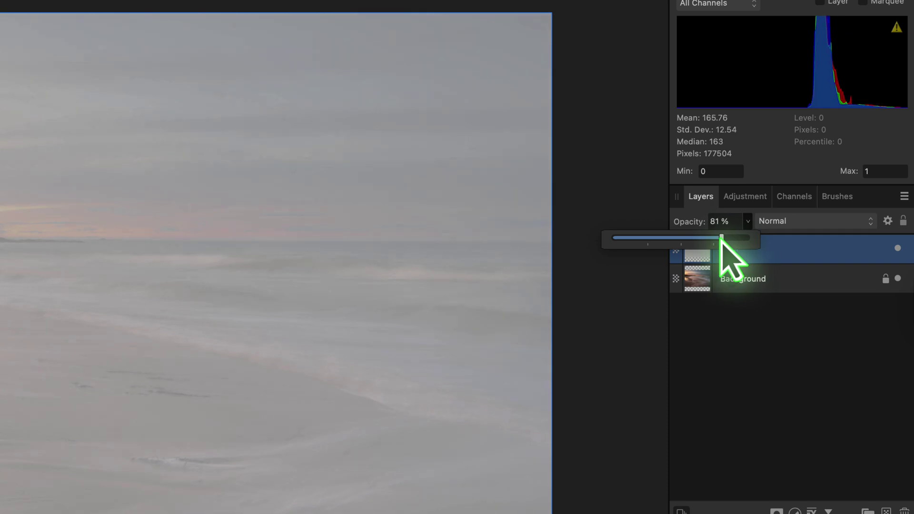
drag(721, 236, 718, 237)
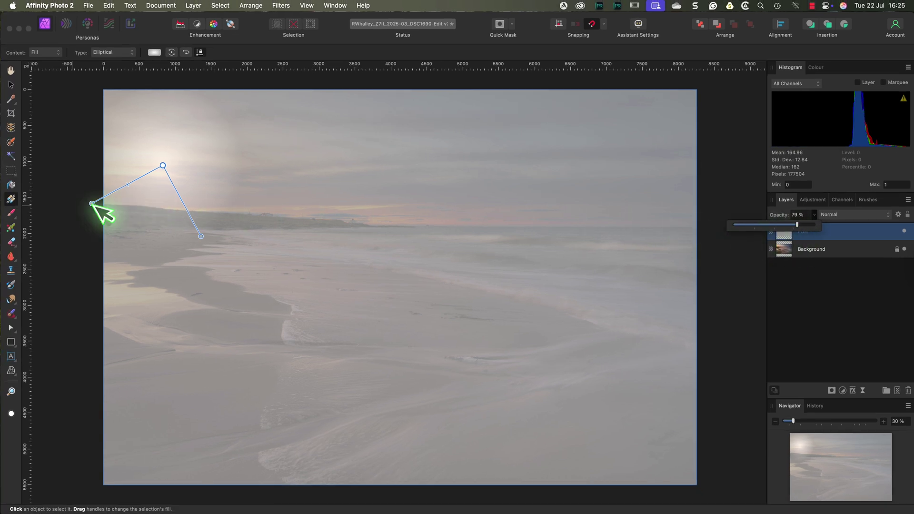
- Rotate and widen the gradient ellipse, placing its centre over the bright glow in the left of the sky
drag(93, 206, 219, 237)
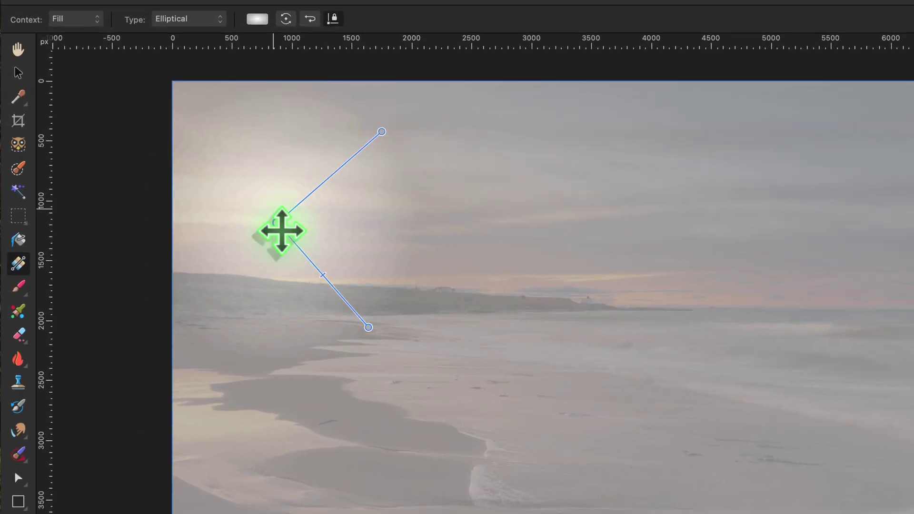
drag(282, 230, 250, 220)
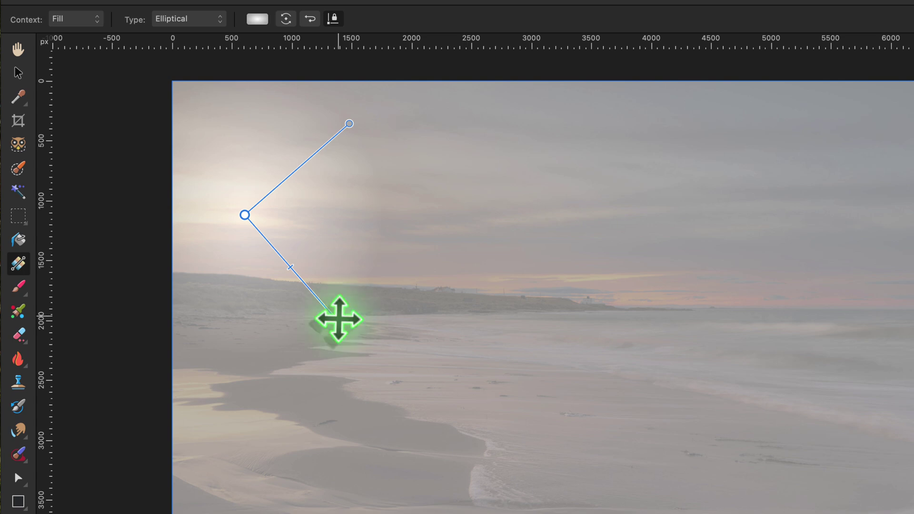
mouse_move(336, 319)
mouse_down()
mouse_move(428, 390)
mouse_move(370, 312)
mouse_up()
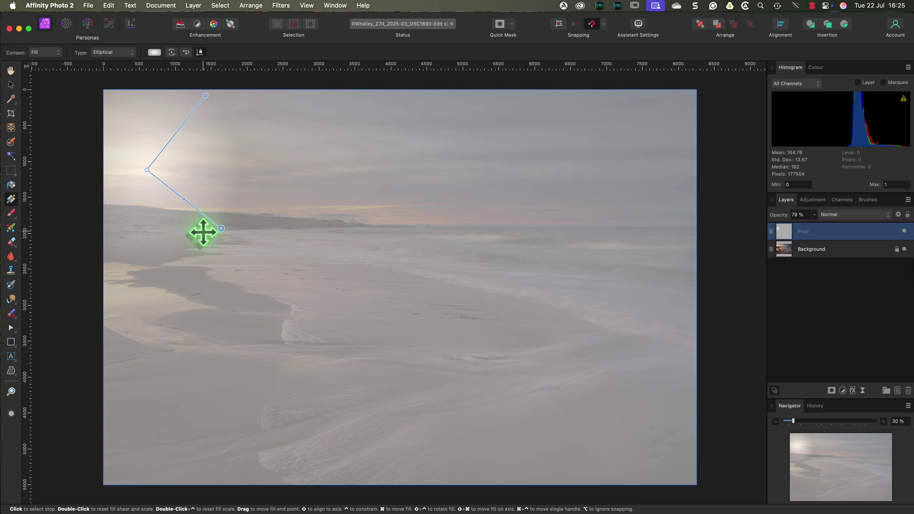
- Scale the gradient up proportionally across the whole photo and shorten its upper axis to flatten the ellipse
key(ctrl)
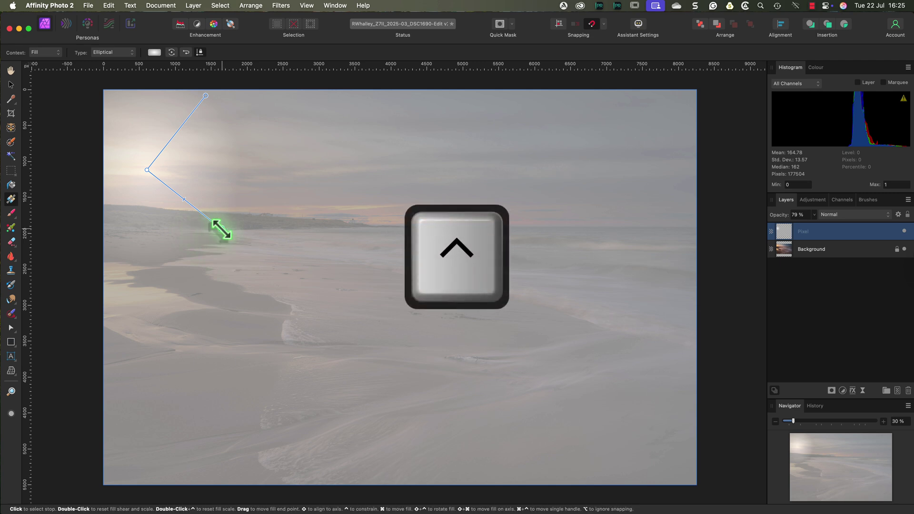
drag(221, 229, 593, 388)
key(super+minus)
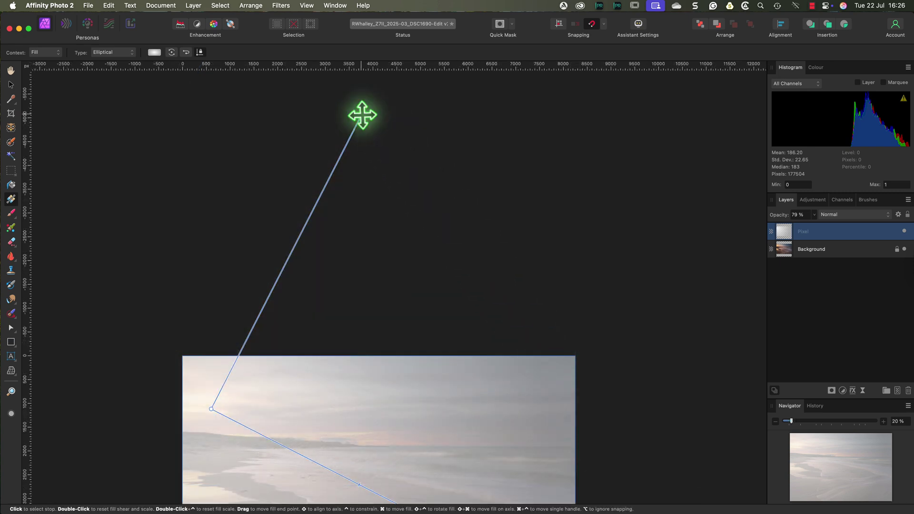
drag(362, 115, 266, 301)
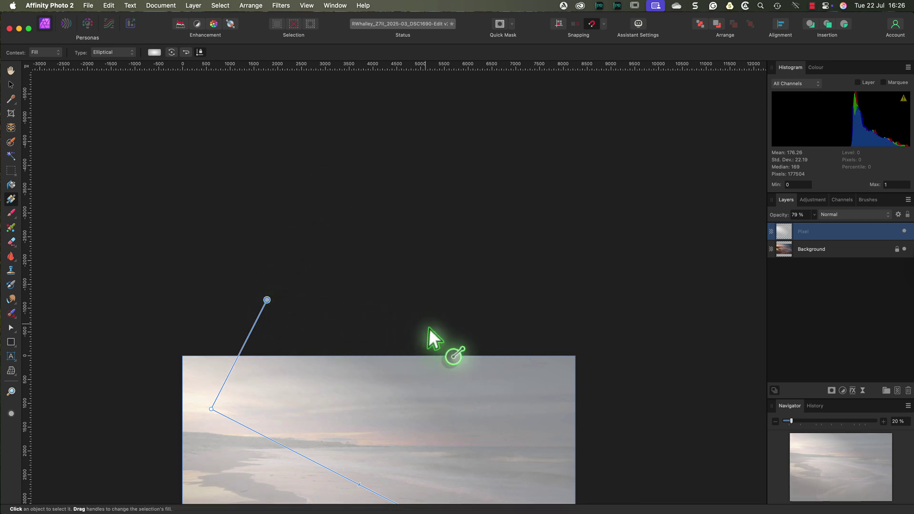
scroll(429, 328, down, 5)
scroll(429, 328, up, 2)
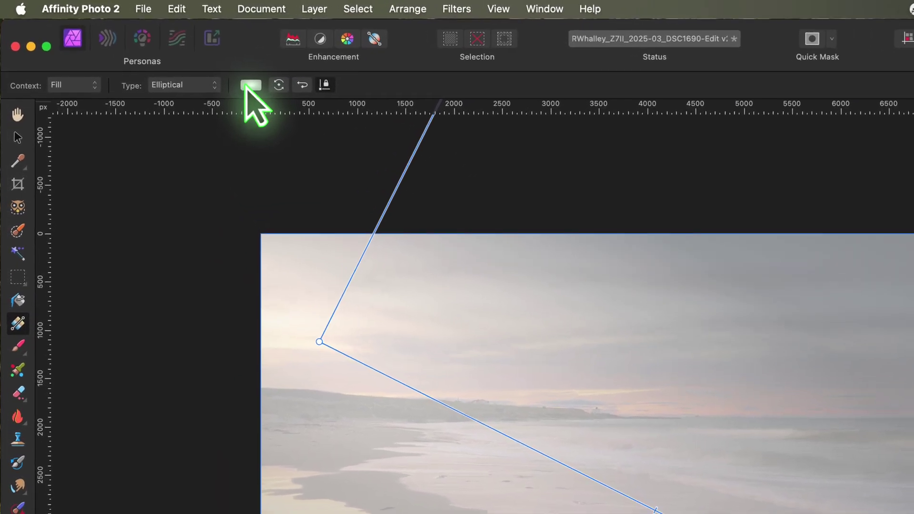
- Change the gradient's outer stop from grey to black by setting its lightness to 0
click(251, 85)
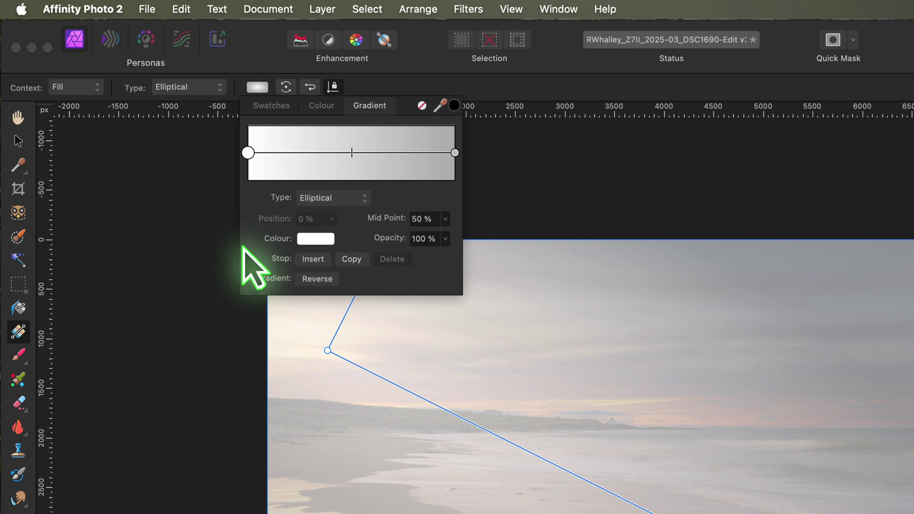
click(455, 153)
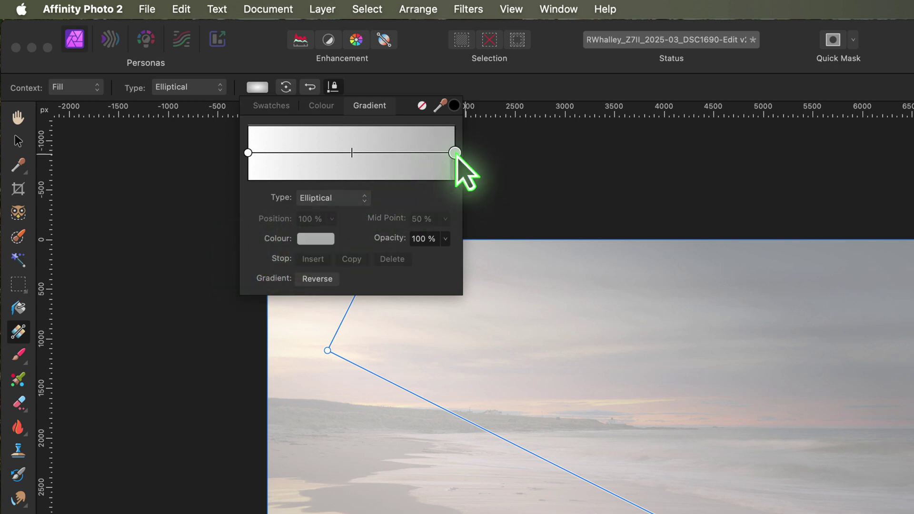
click(314, 239)
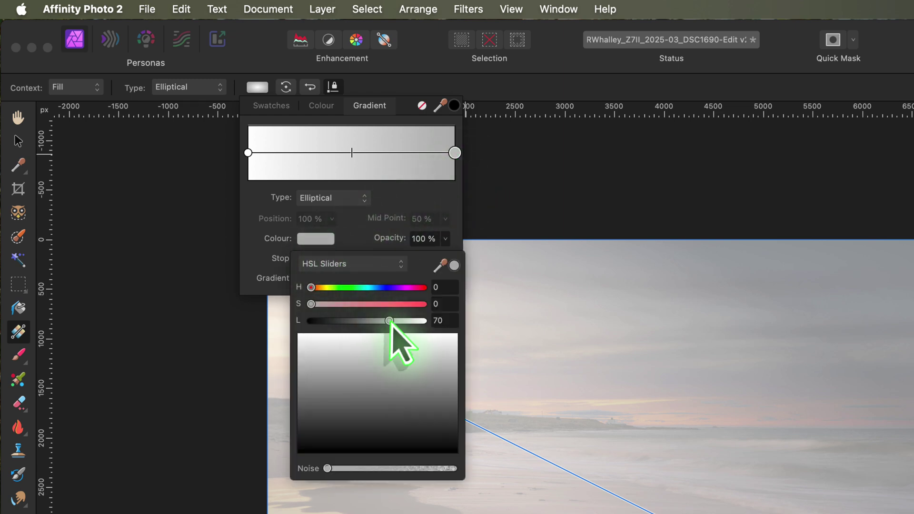
drag(389, 321, 289, 327)
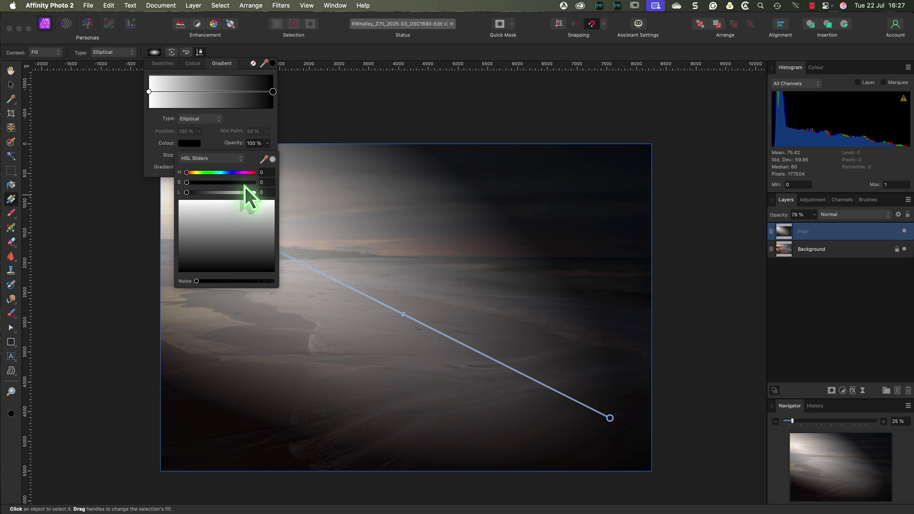
- Set the gradient's mid point to 46 % and make its black outer stop fully transparent
click(211, 94)
mouse_move(210, 92)
mouse_down()
mouse_move(180, 95)
mouse_move(232, 98)
mouse_move(207, 98)
mouse_up()
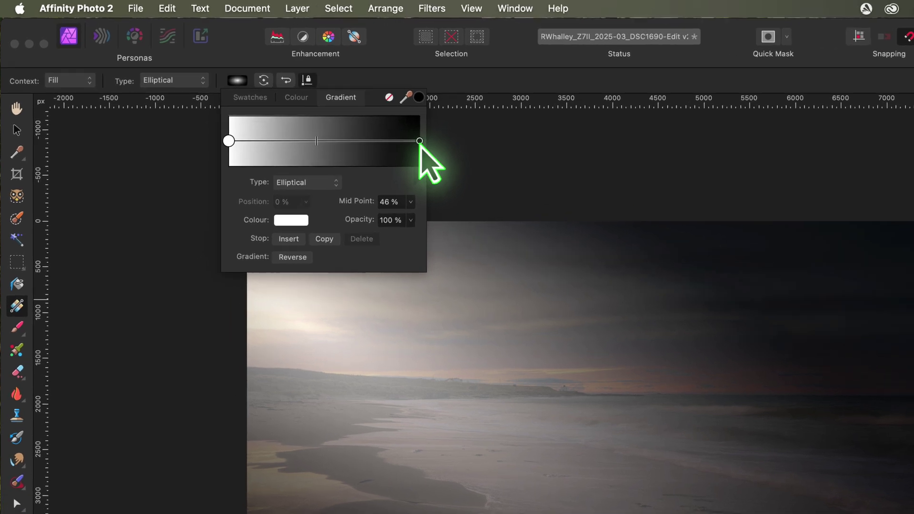
click(272, 91)
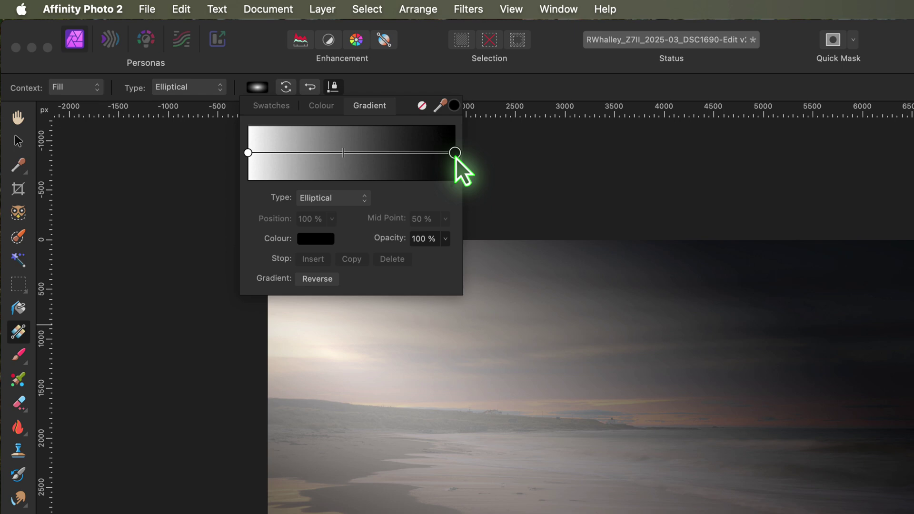
click(445, 239)
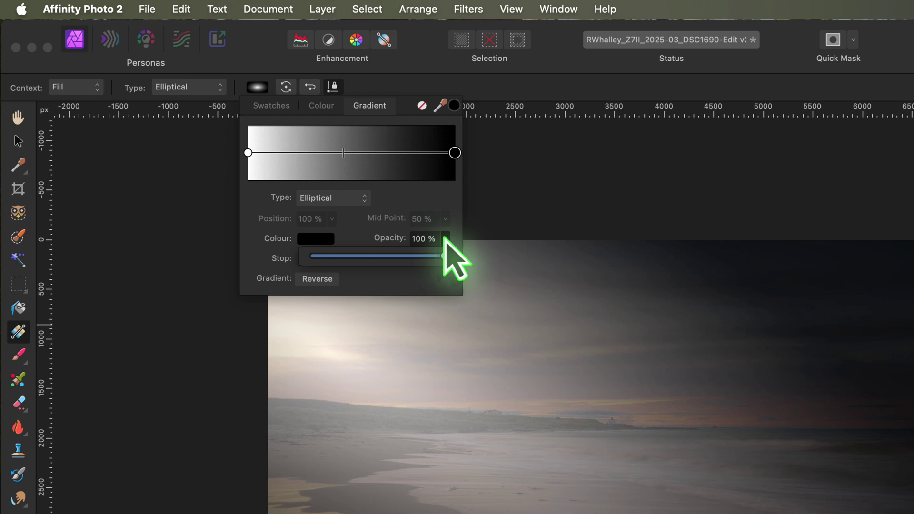
drag(444, 256, 306, 271)
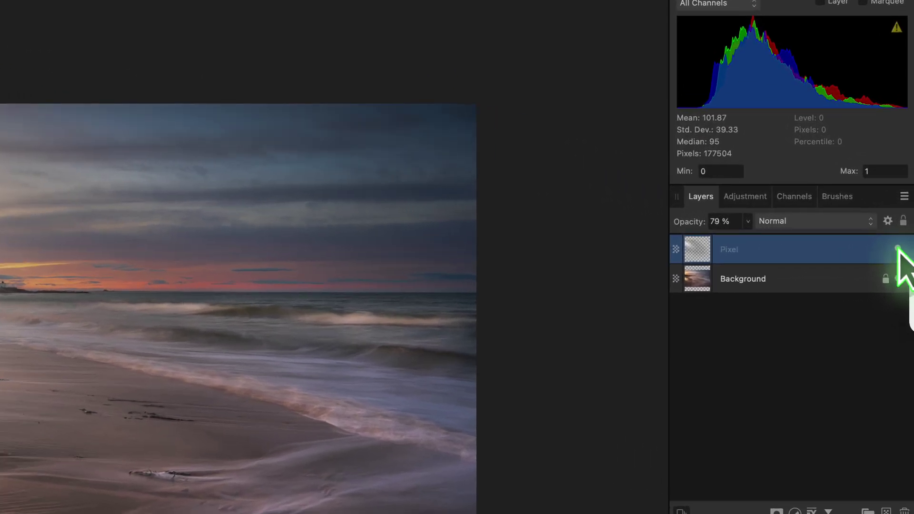
- With the gradient layer hidden, sample the bright yellow sky as its inner stop colour, and turn the layer back on
click(897, 249)
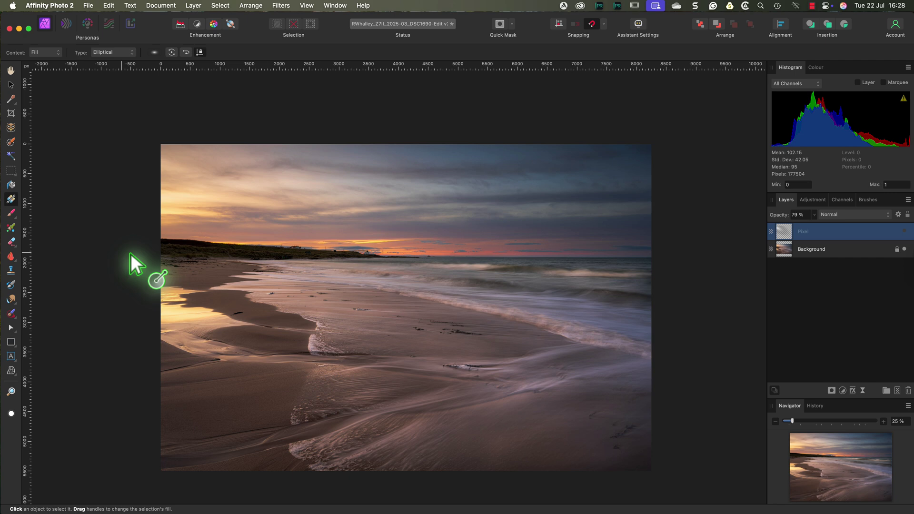
click(155, 52)
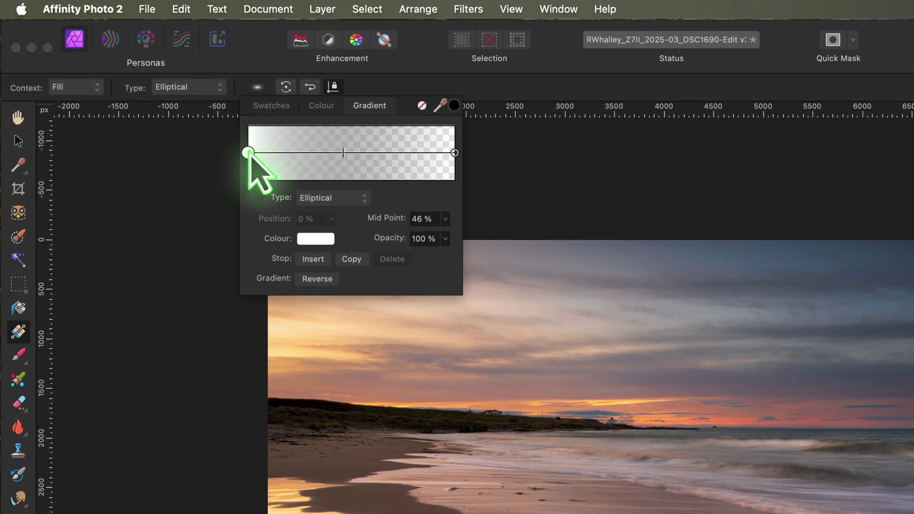
click(312, 239)
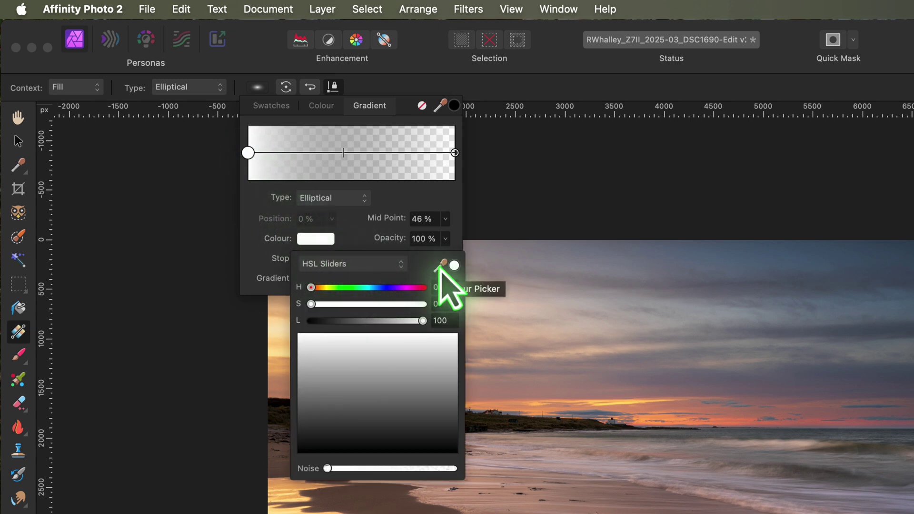
drag(440, 270, 280, 342)
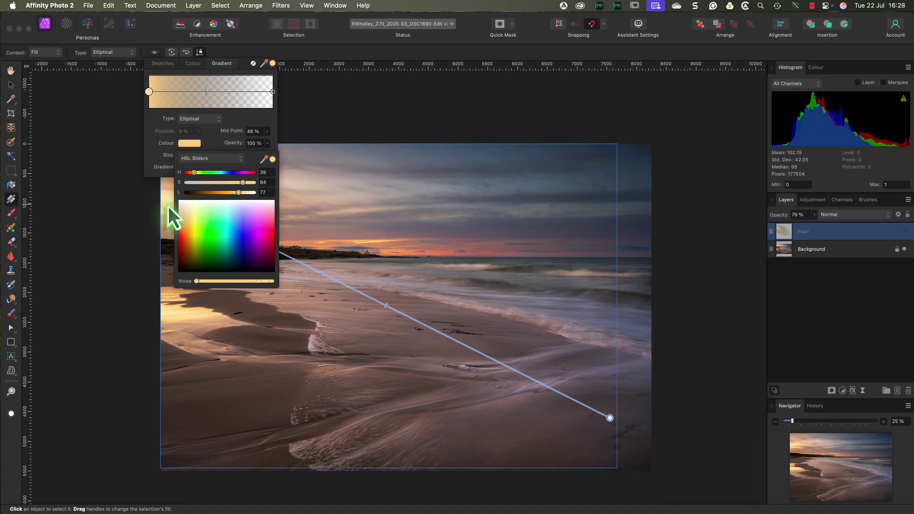
click(904, 238)
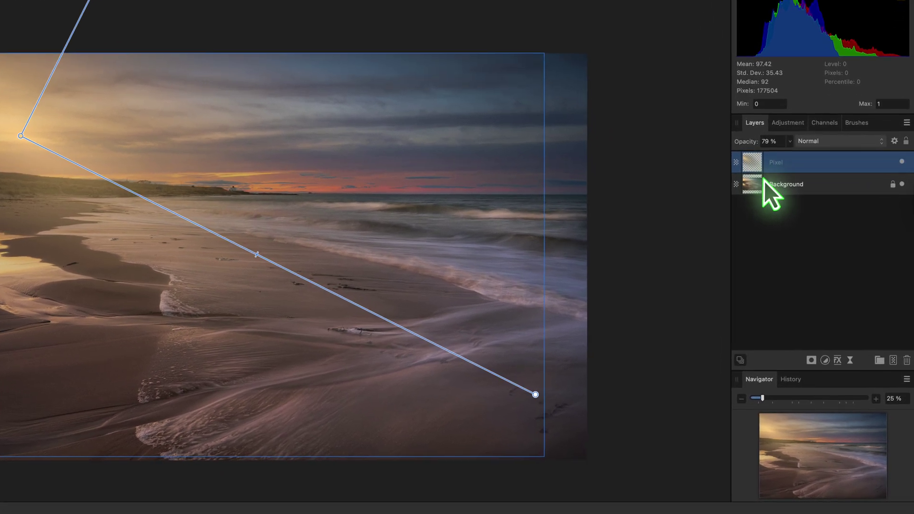
- Add a White Balance adjustment and nest it onto the gradient pixel layer's thumbnail so it affects only that layer
click(825, 360)
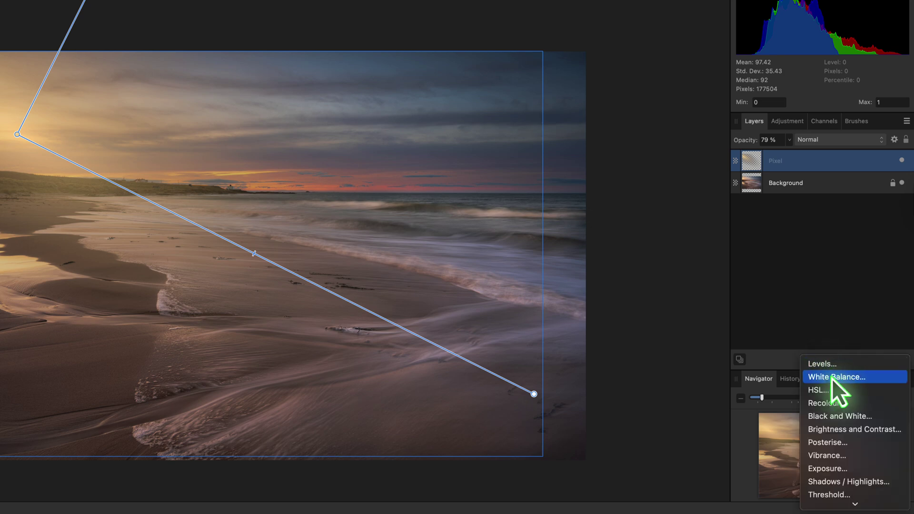
click(832, 378)
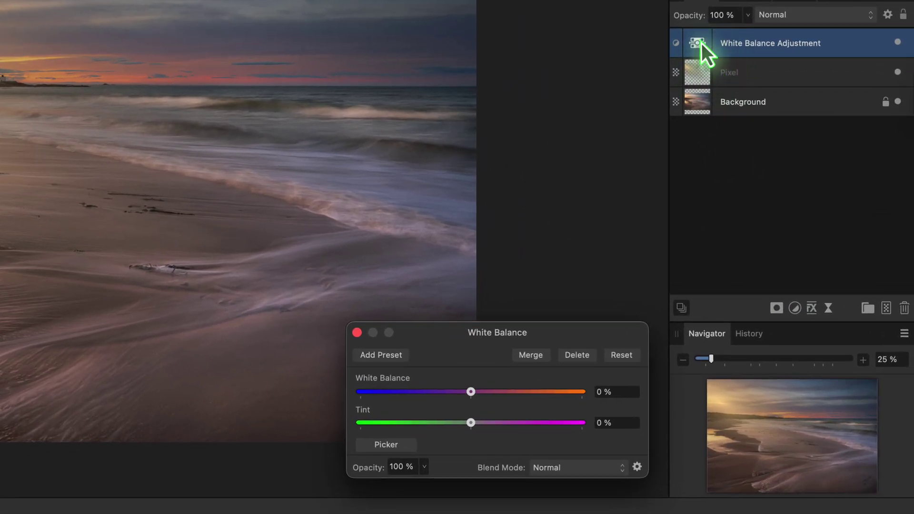
drag(785, 231, 785, 240)
drag(699, 59, 698, 70)
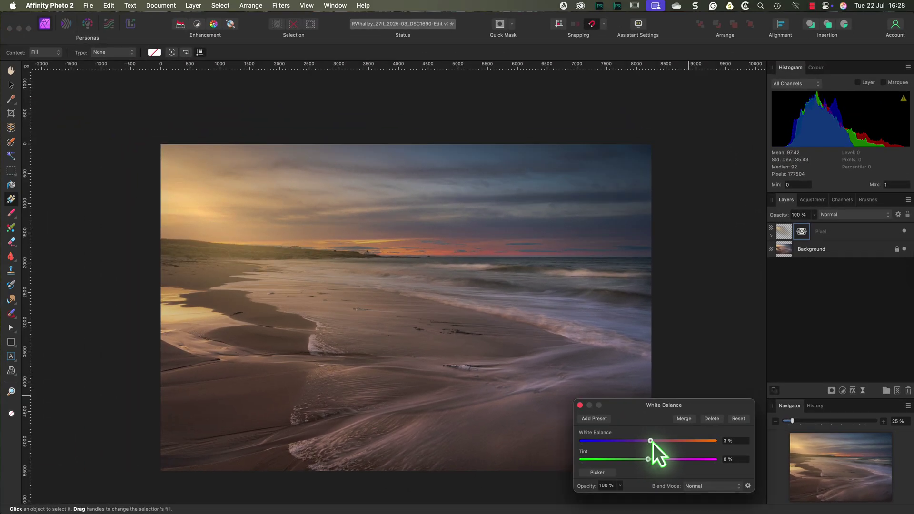
- Warm the gradient's glow by setting the adjustment's White Balance to 53 %
drag(471, 392, 499, 393)
mouse_move(678, 445)
mouse_down()
mouse_move(652, 444)
mouse_move(684, 443)
mouse_up()
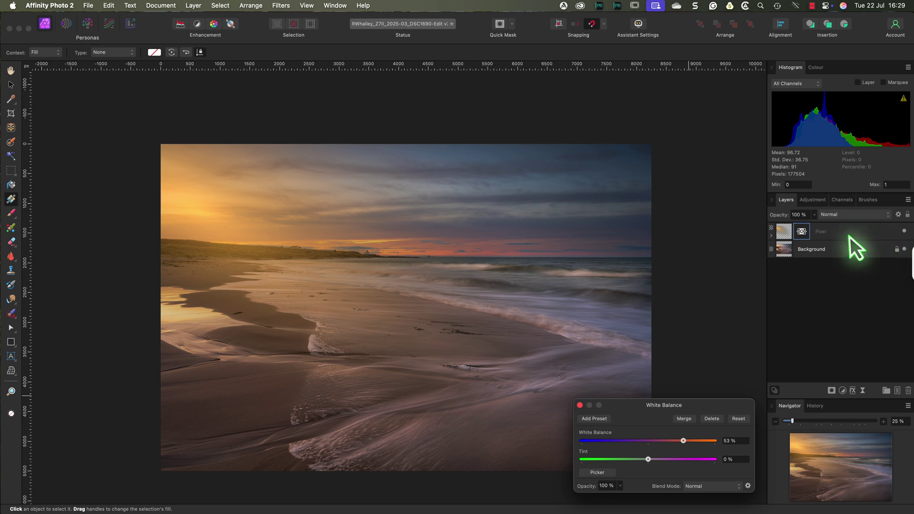
- Change the gradient pixel layer's blend mode to Overlay and expand the layer to show its nested White Balance adjustment
click(789, 232)
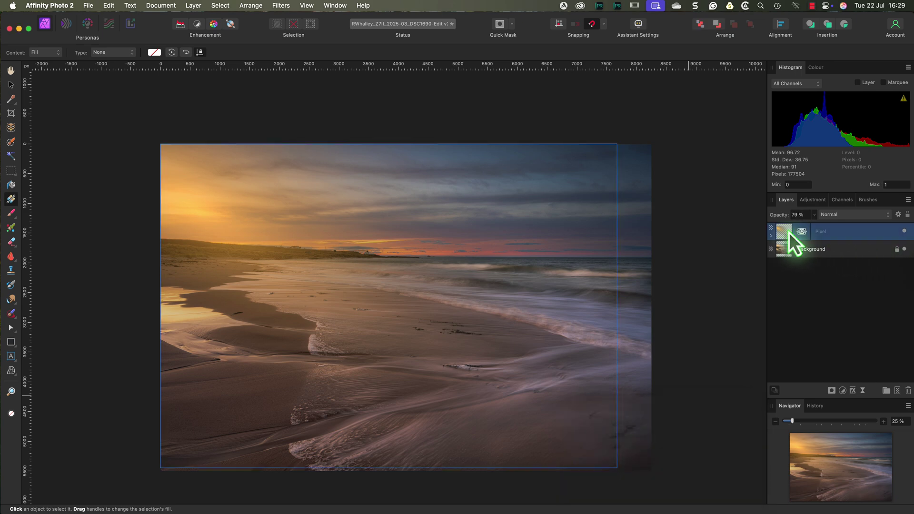
click(887, 215)
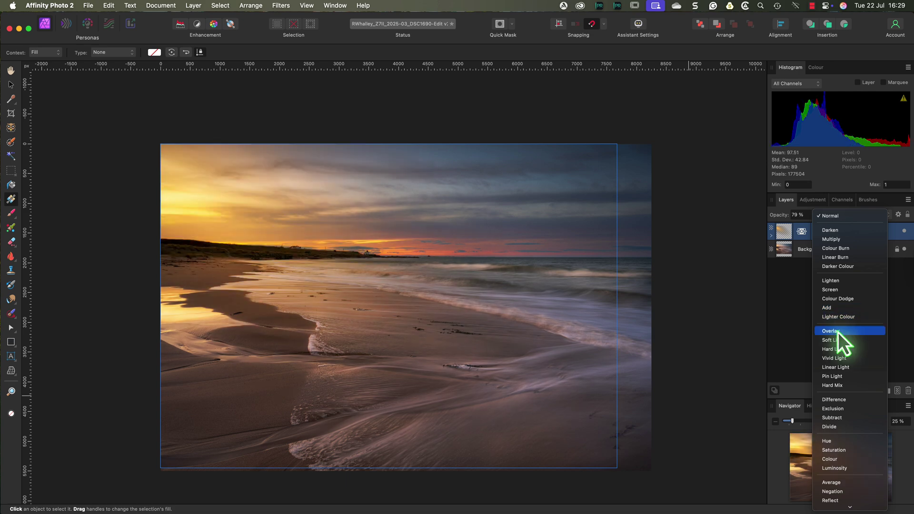
click(838, 332)
click(771, 235)
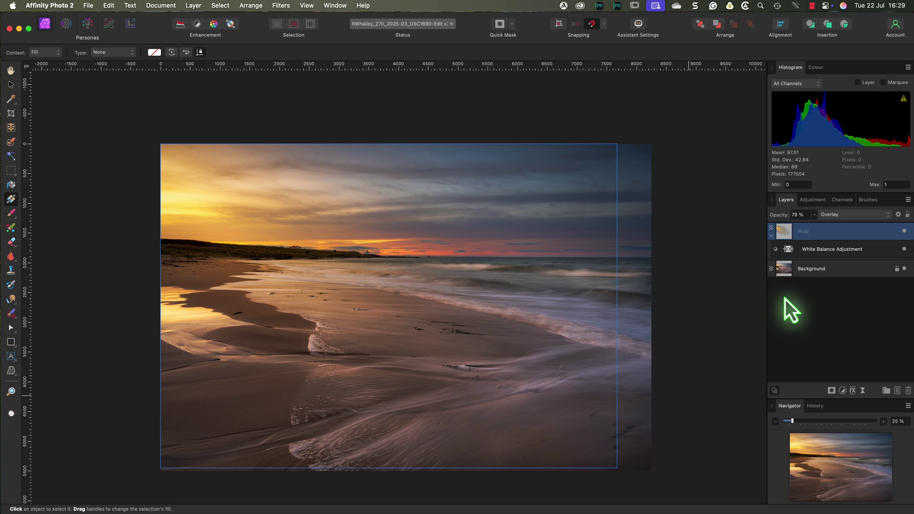
- Set the opacity of the Overlay gradient layer to 81 %
click(819, 216)
click(805, 215)
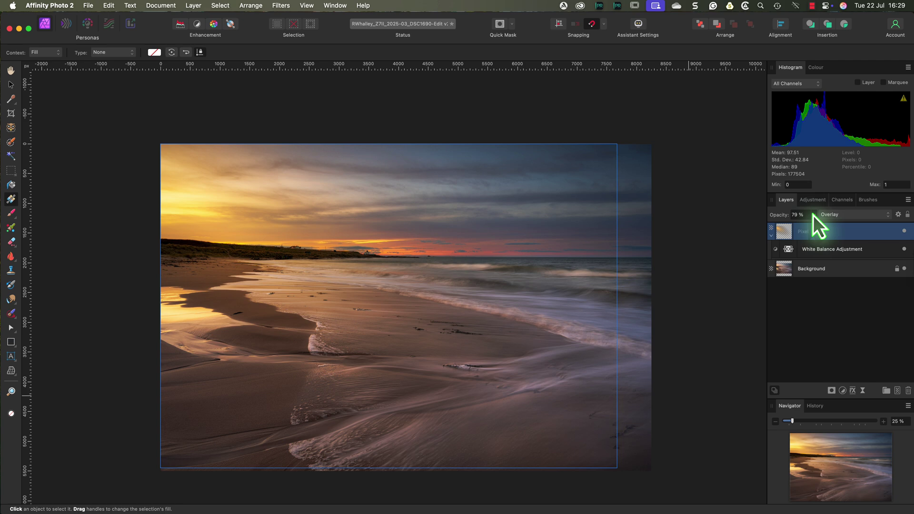
click(813, 214)
mouse_move(814, 225)
mouse_down()
mouse_move(787, 225)
mouse_move(815, 225)
mouse_up()
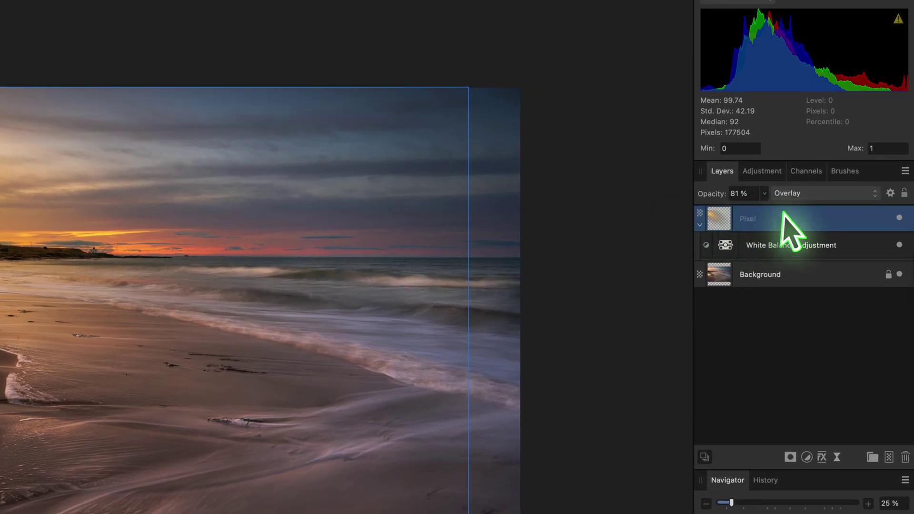
- Shape the gradient layer's source blend range with points at 13 % in, 0 % out and 50 % in, 84 % out, and compare before and after
click(891, 193)
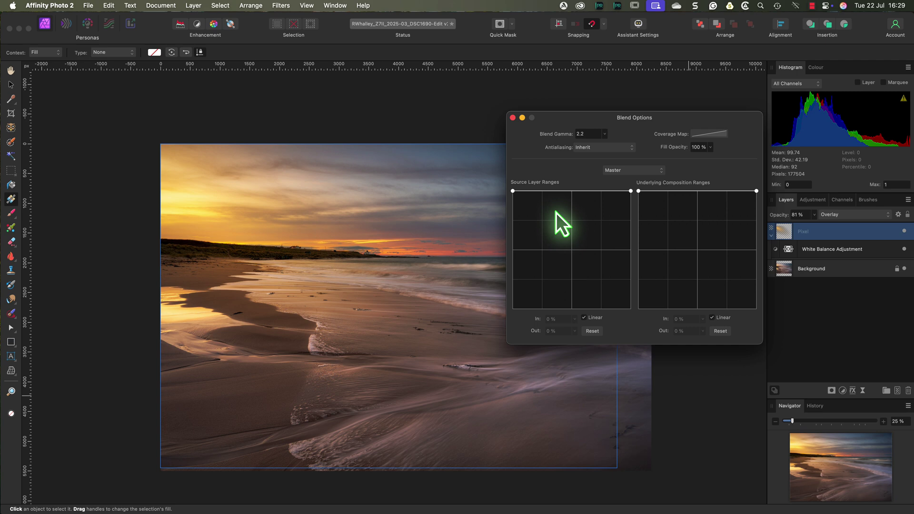
drag(513, 191, 529, 320)
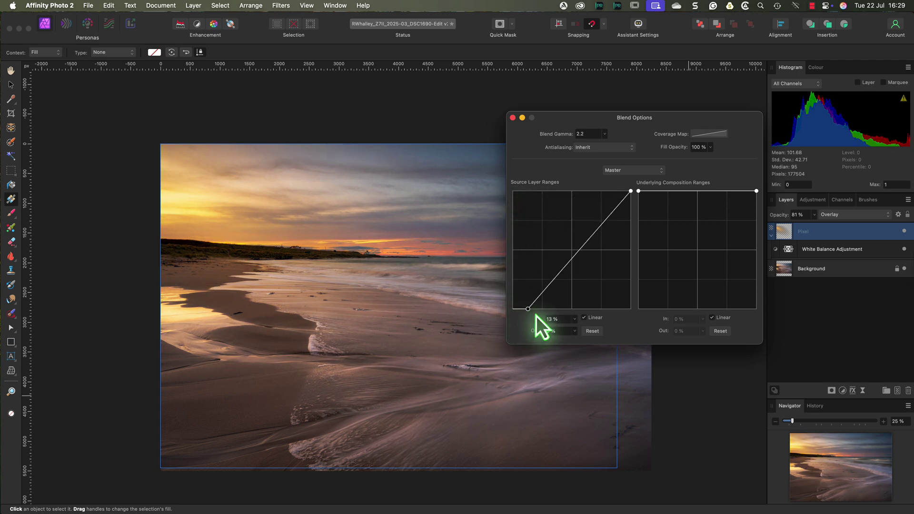
drag(630, 192, 571, 210)
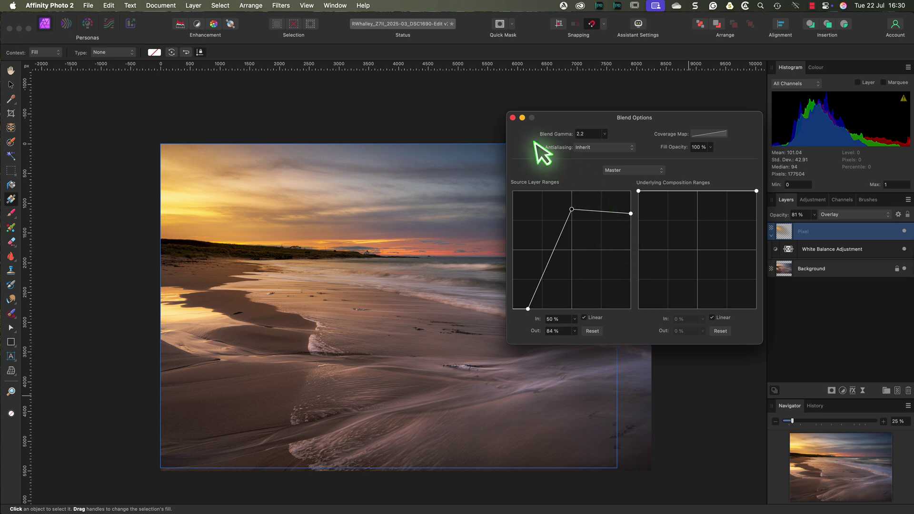
click(513, 118)
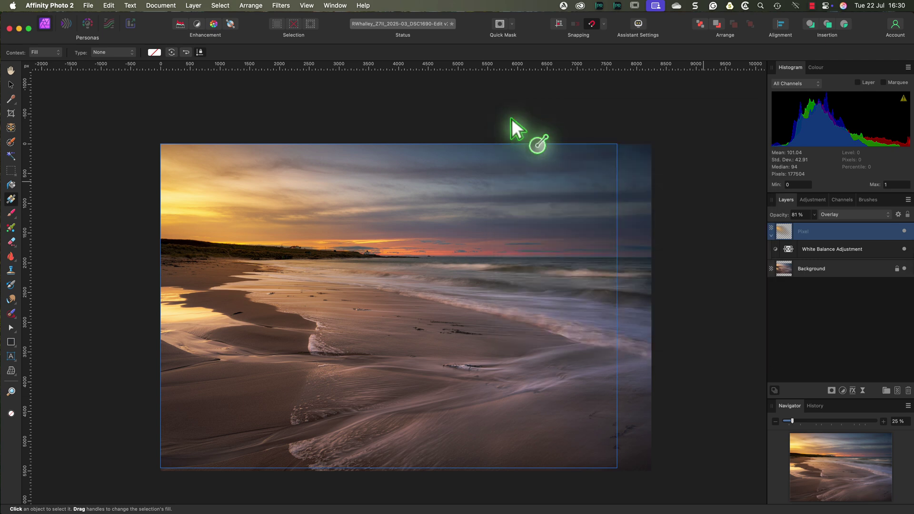
click(904, 231)
click(905, 232)
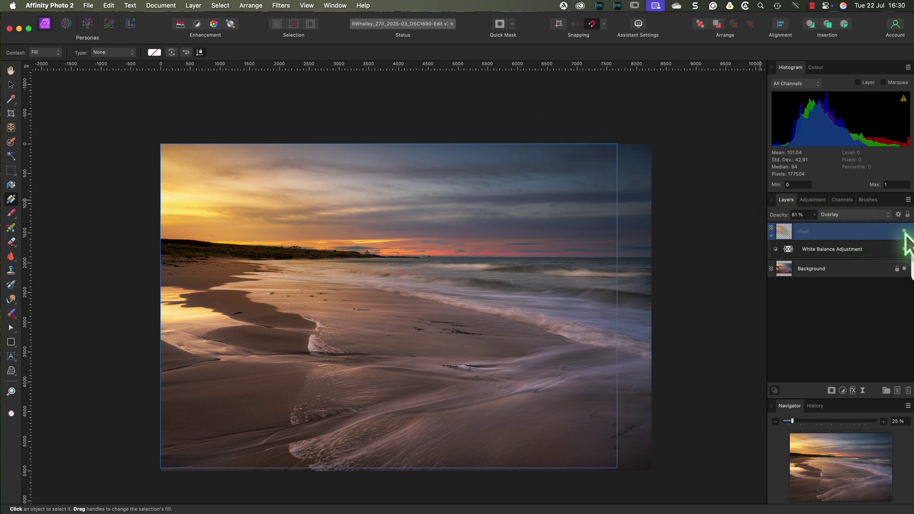
click(904, 232)
click(904, 232)
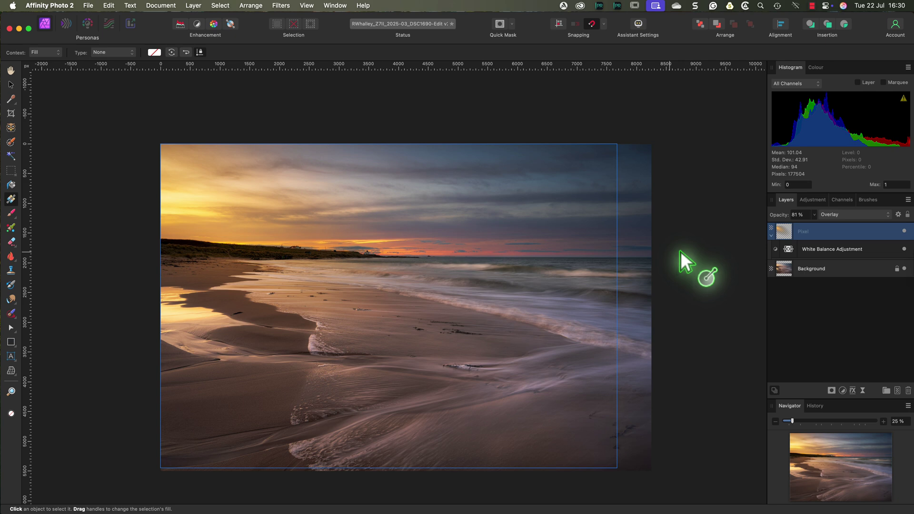
- Stretch the gradient layer well past the photo's right edge and to about 6153 px high, and compare the photo with and without it
click(10, 85)
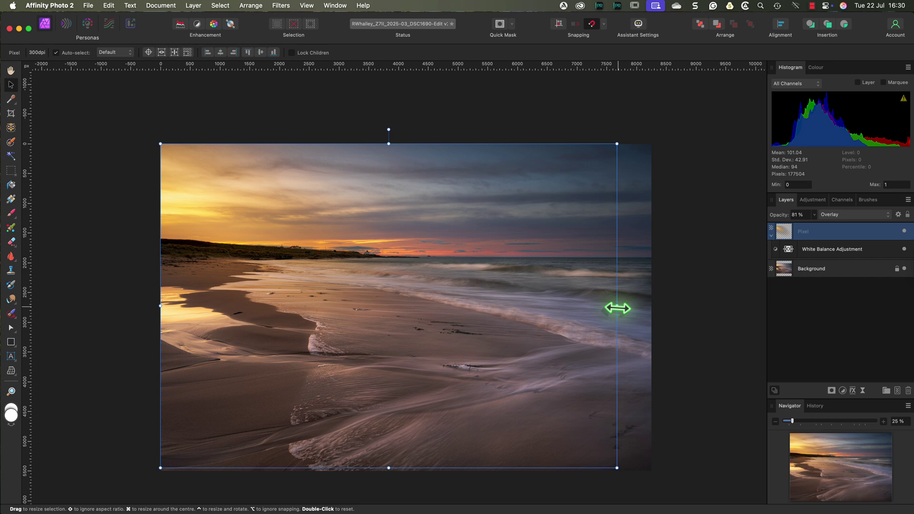
drag(616, 306, 696, 296)
scroll(488, 310, left, 5)
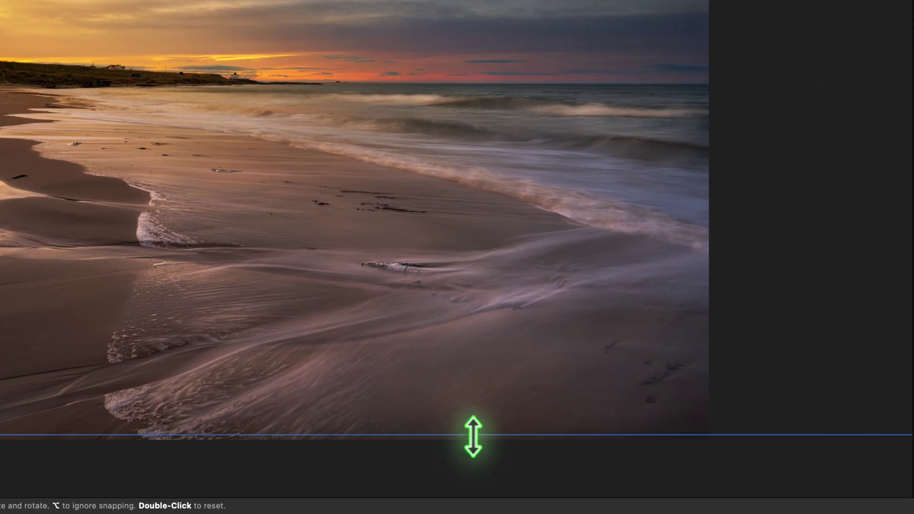
drag(472, 437, 473, 314)
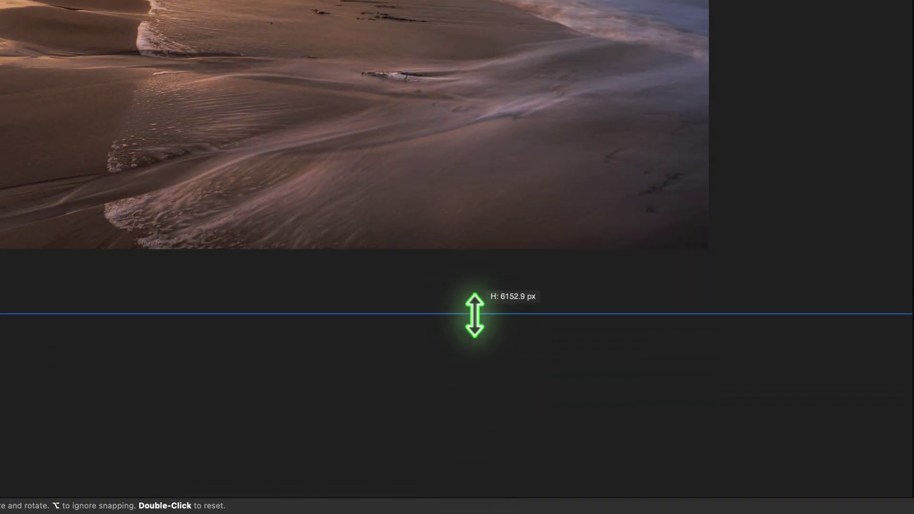
scroll(343, 351, up, 5)
scroll(342, 357, up, 1)
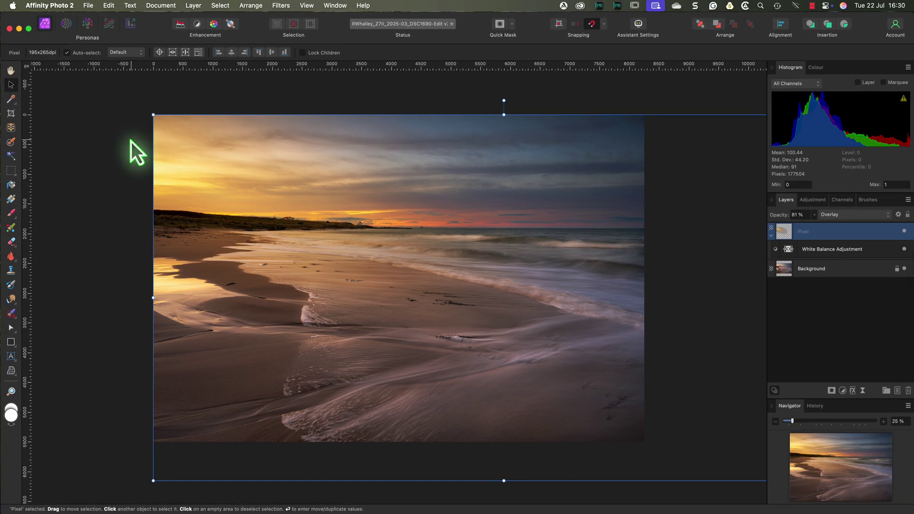
click(904, 232)
click(904, 232)
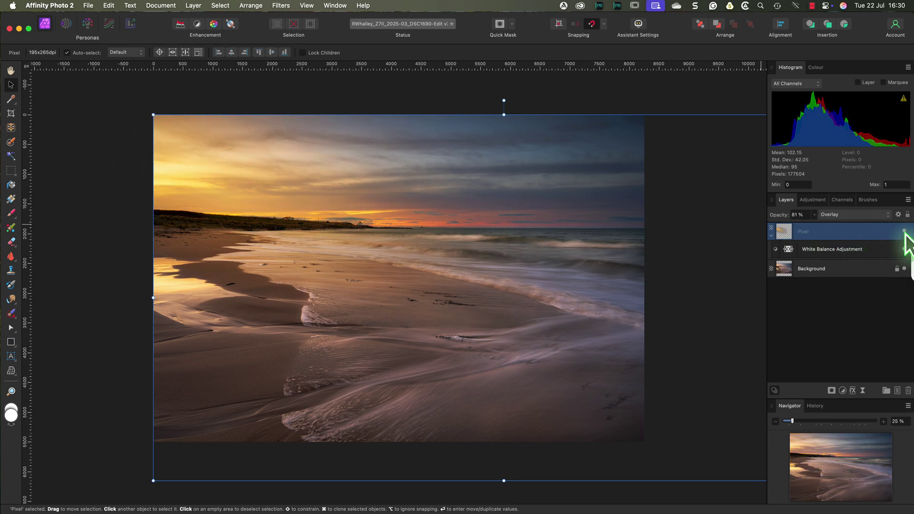
- Set the stretched gradient layer's opacity to 84 % and deselect it
click(814, 216)
mouse_move(815, 222)
mouse_down()
mouse_move(830, 235)
mouse_move(773, 227)
mouse_move(818, 229)
mouse_up()
click(818, 323)
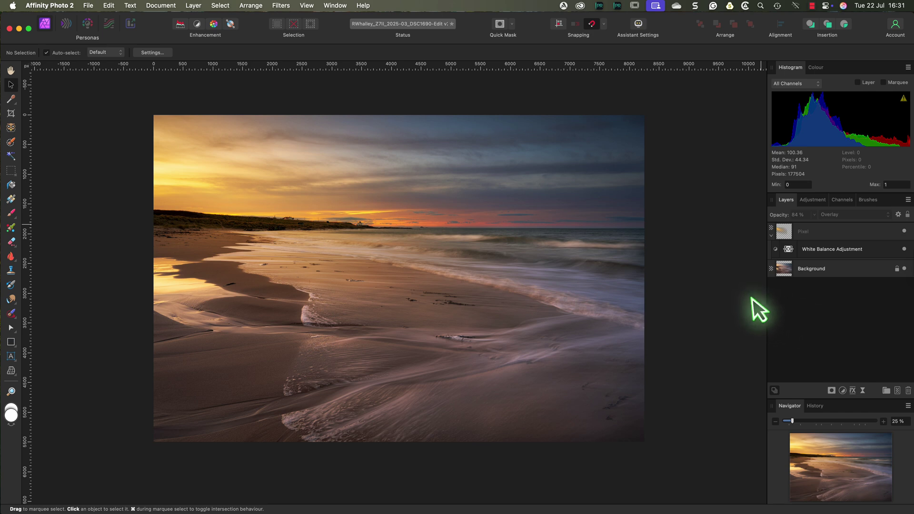